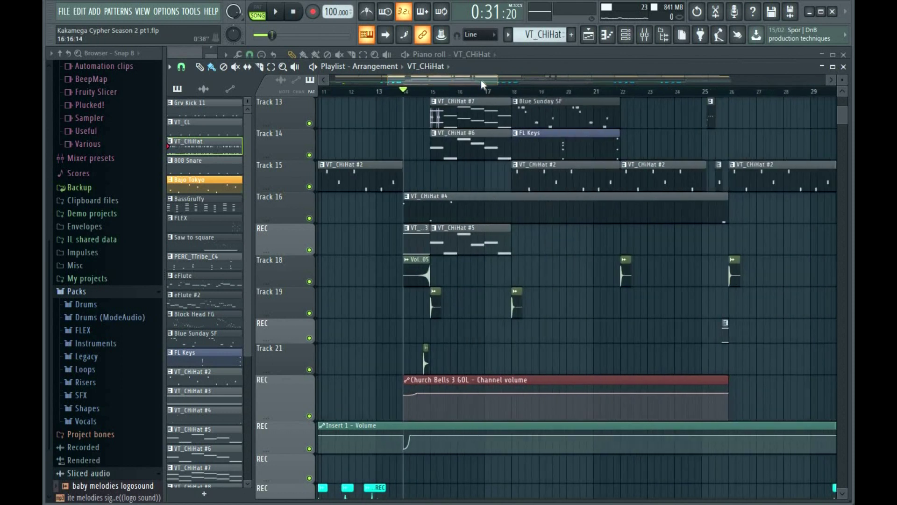
# Step: Play the arrangement from around bar 13 and look over its tracks up to bar 18
pyautogui.press('space')
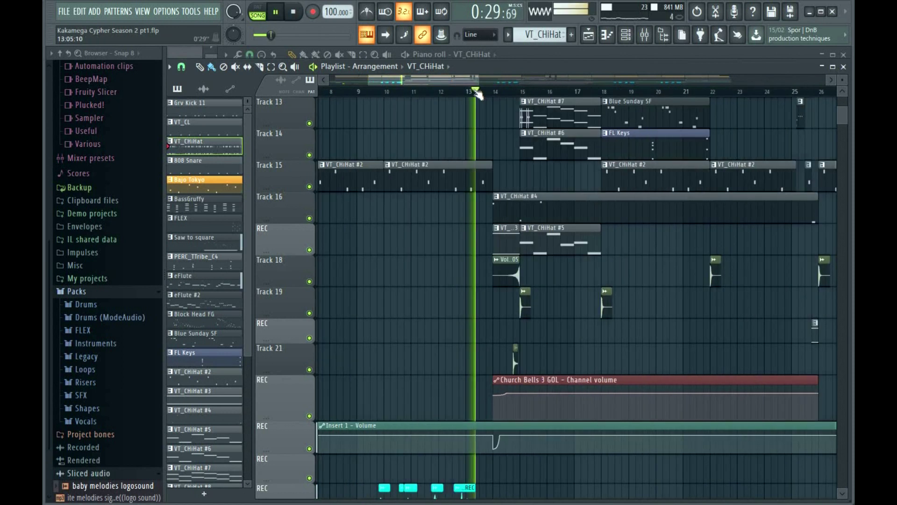
pyautogui.scroll(-5, 565, 239)
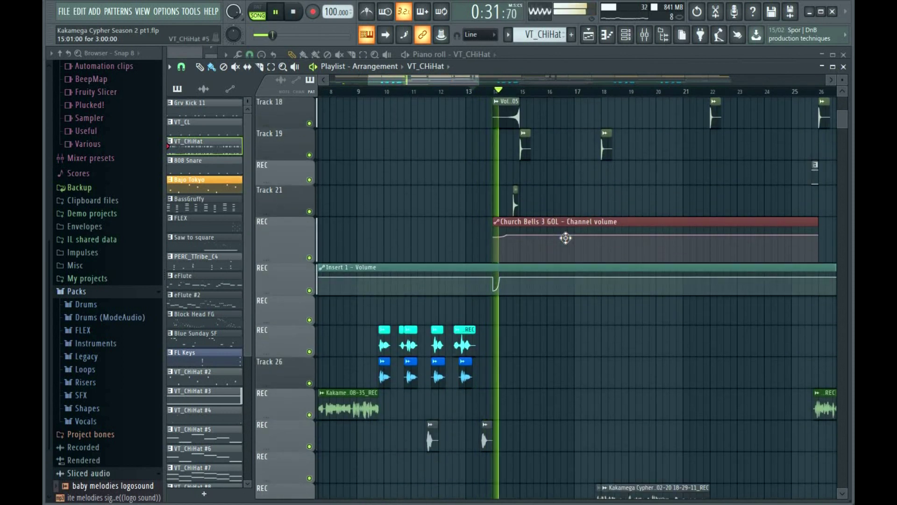
pyautogui.scroll(6, 565, 239)
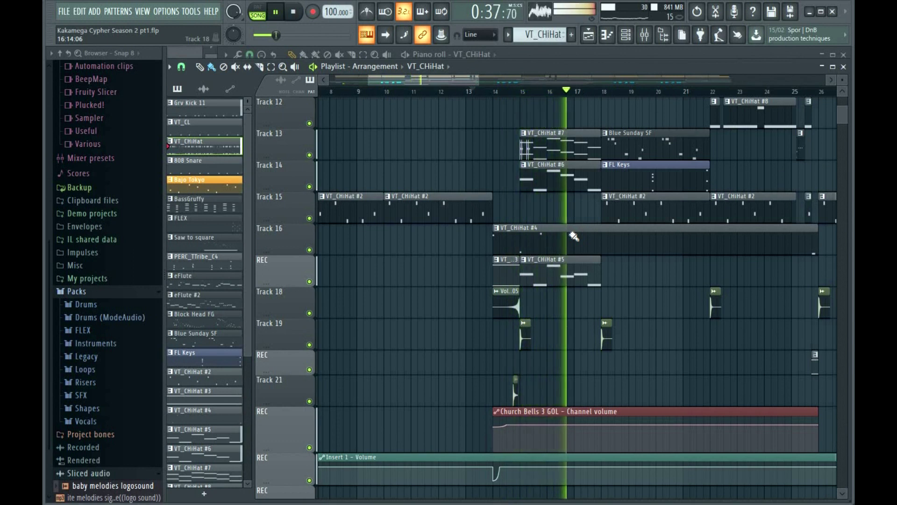
pyautogui.moveTo(500, 83); pyautogui.dragTo(527, 93)
pyautogui.scroll(2, 590, 172)
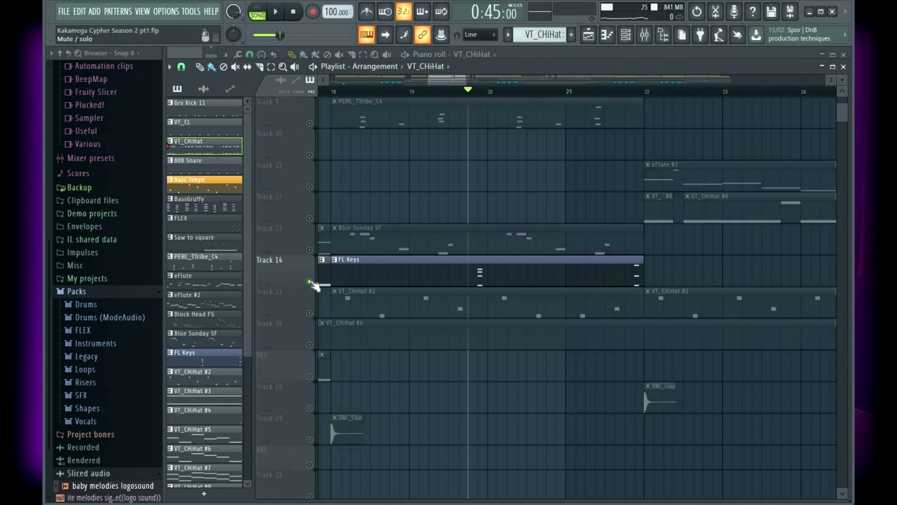
# Step: Audition the FL Keys part on Track 14 in solo, and mute the vocal recording track at bar 18
pyautogui.rightClick(309, 281)
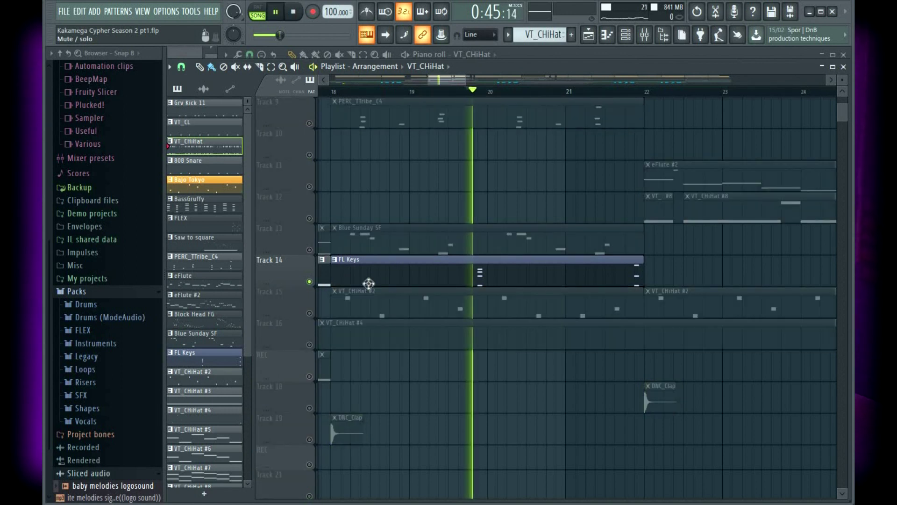
pyautogui.scroll(1, 319, 289)
pyautogui.click(309, 155)
pyautogui.scroll(2, 320, 251)
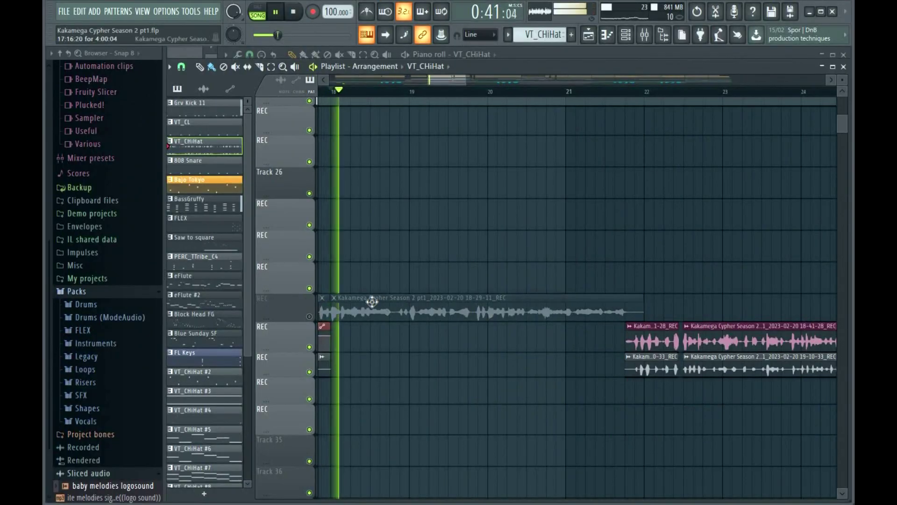
# Step: Play the section from bar 18 without the vocal recording and look over its instrument tracks
pyautogui.scroll(16, 372, 301)
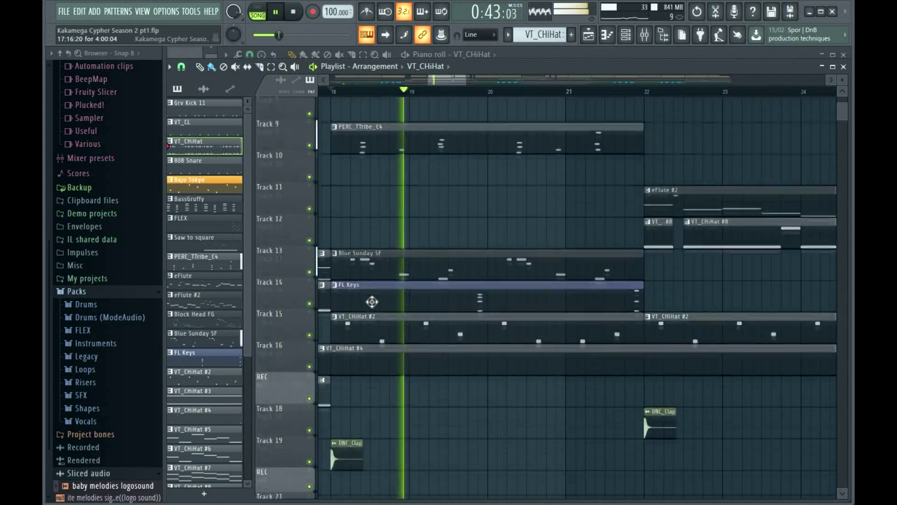
pyautogui.scroll(3, 372, 301)
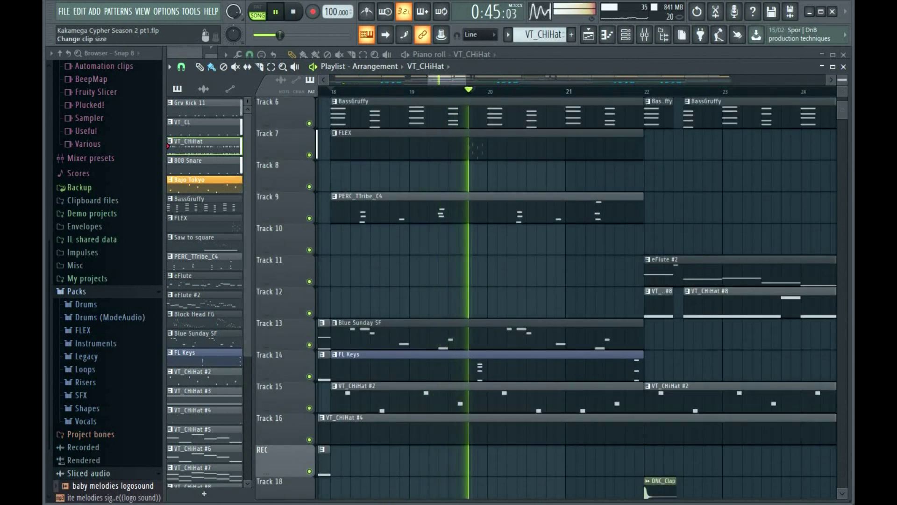
pyautogui.scroll(-2, 774, 142)
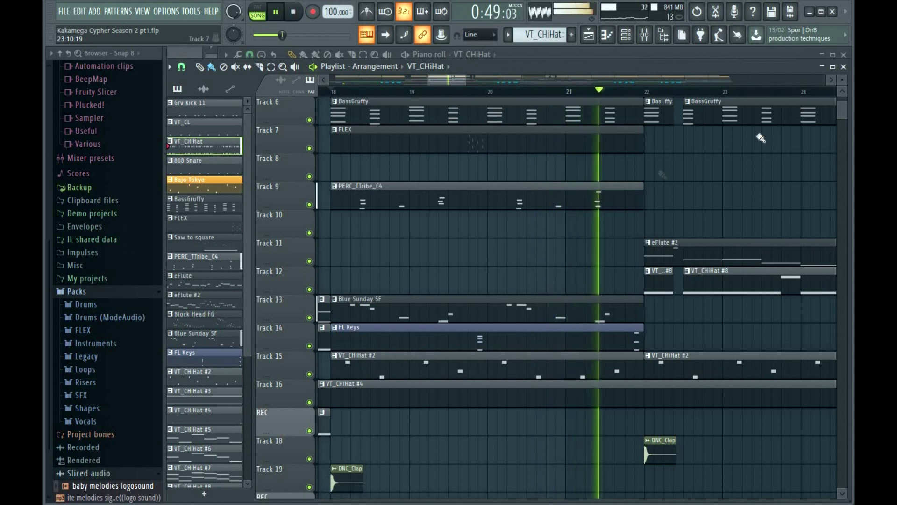
pyautogui.press('space')
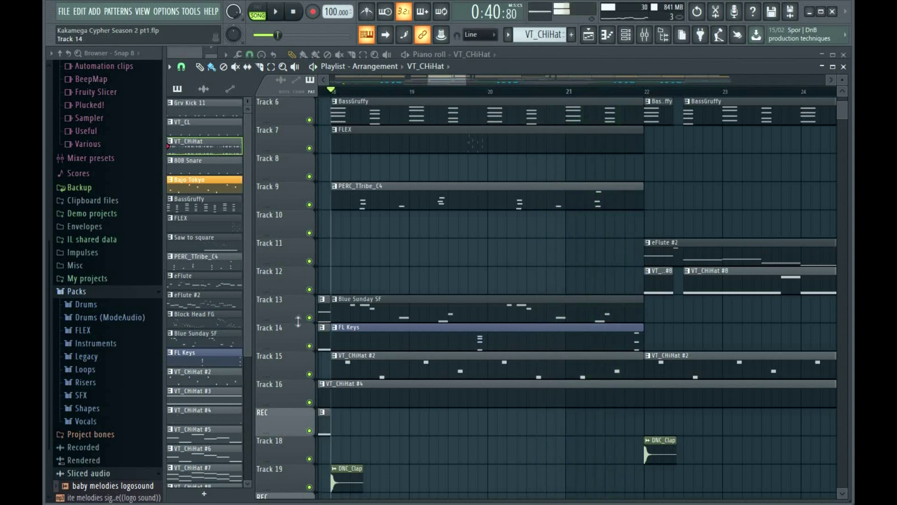
# Step: Solo Track 13 and listen to its Blue Sunday SF part from bar 18
pyautogui.rightClick(309, 318)
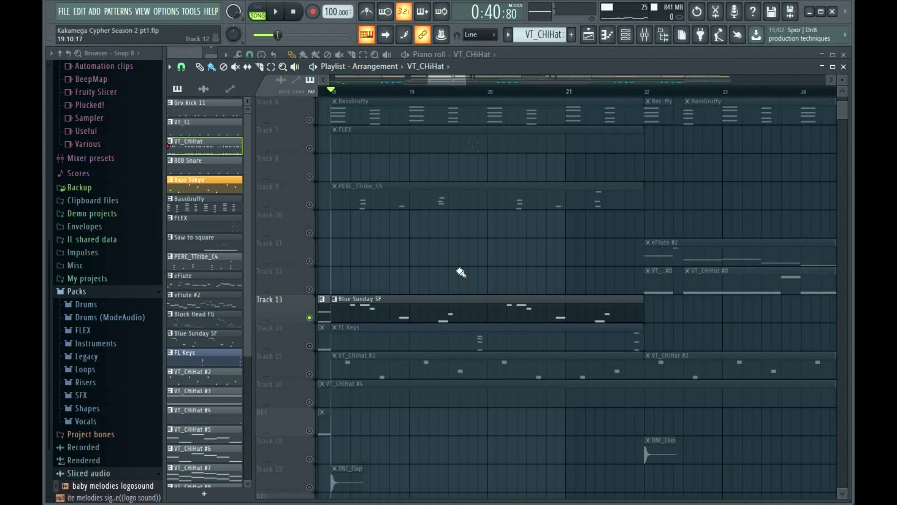
pyautogui.press('space')
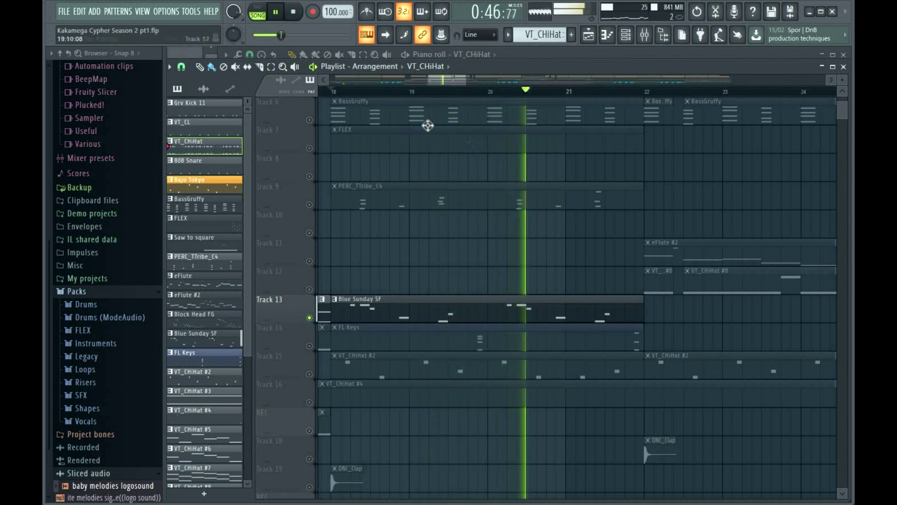
pyautogui.scroll(-3, 393, 97)
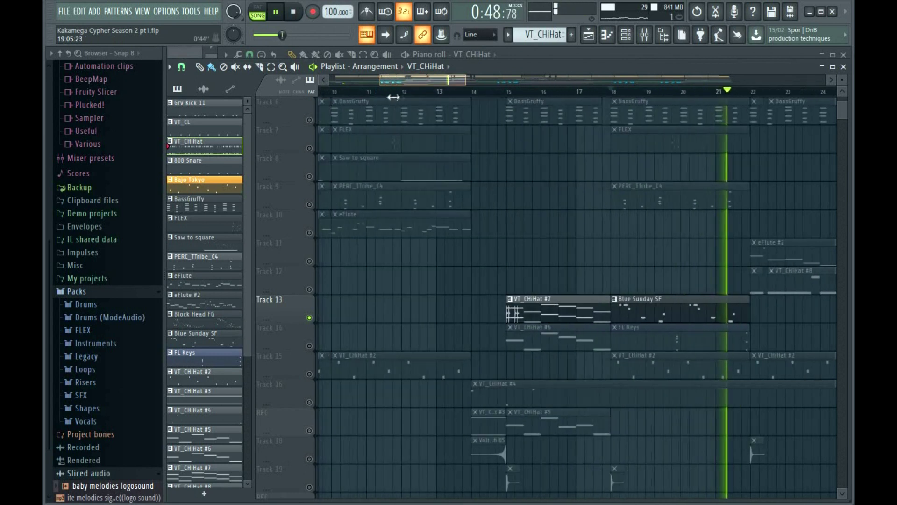
pyautogui.scroll(2, 393, 97)
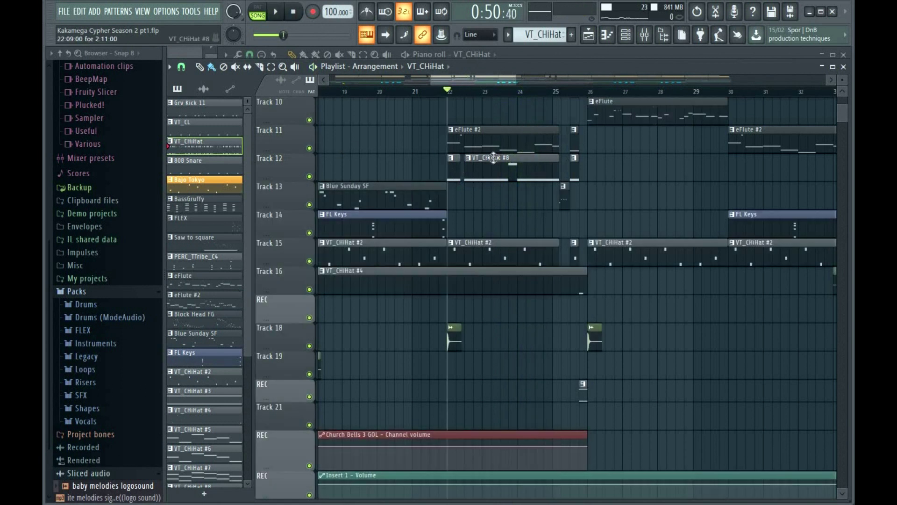
# Step: Play the full arrangement from bar 22 to bar 33 and examine how the parts change across the tracks
pyautogui.scroll(6, 493, 157)
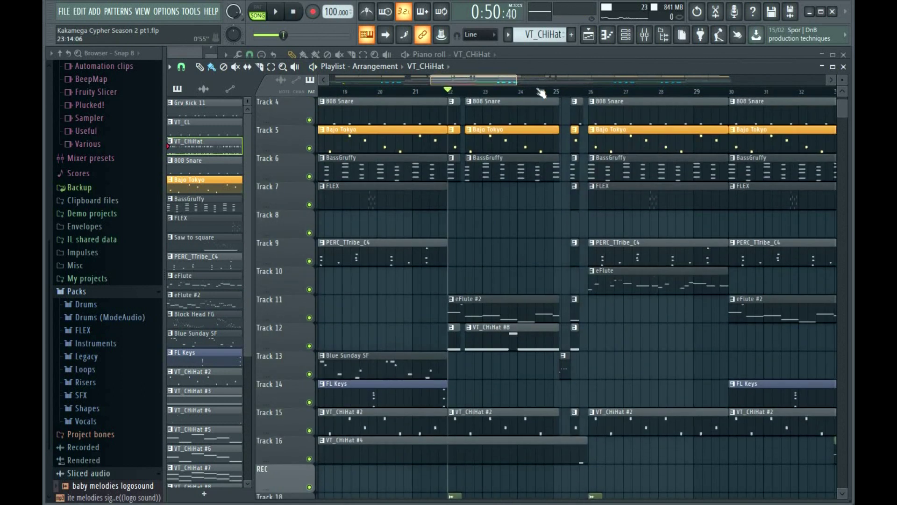
pyautogui.scroll(-2, 540, 93)
pyautogui.press('space')
pyautogui.scroll(-4, 462, 158)
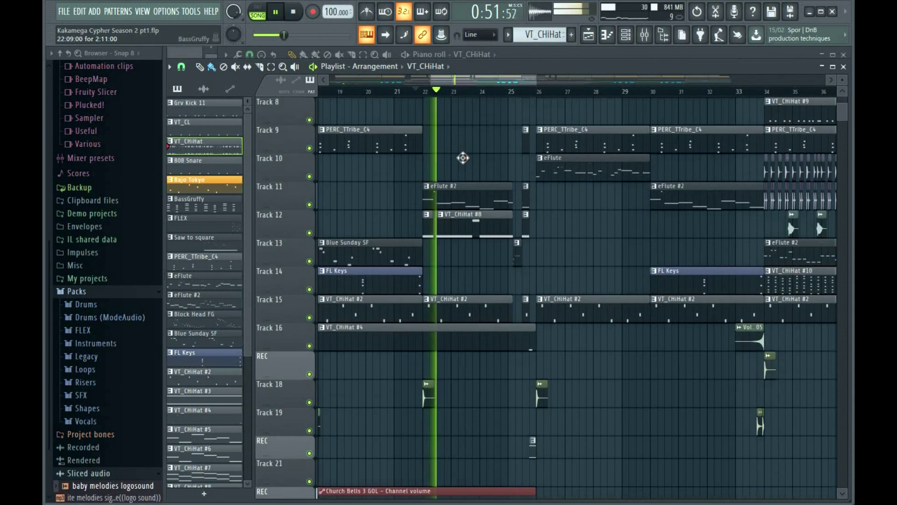
pyautogui.scroll(-5, 469, 161)
pyautogui.scroll(8, 469, 161)
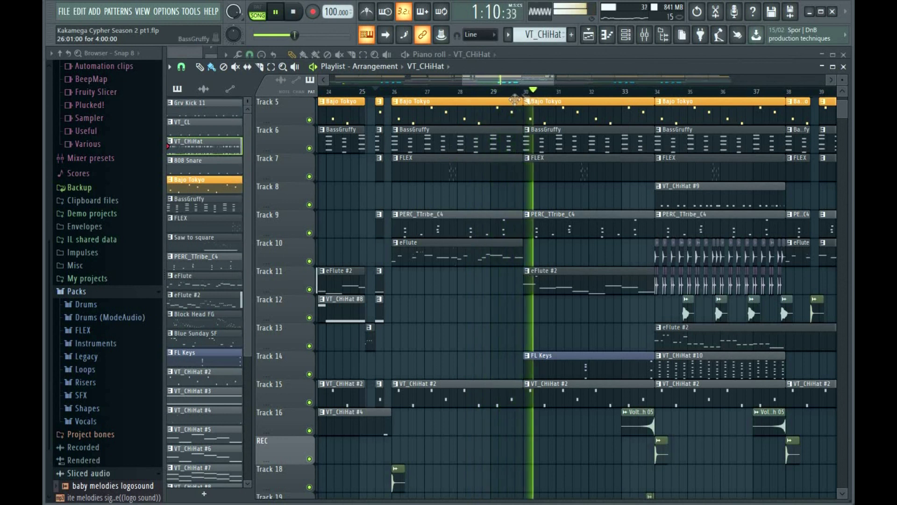
pyautogui.scroll(-3, 592, 99)
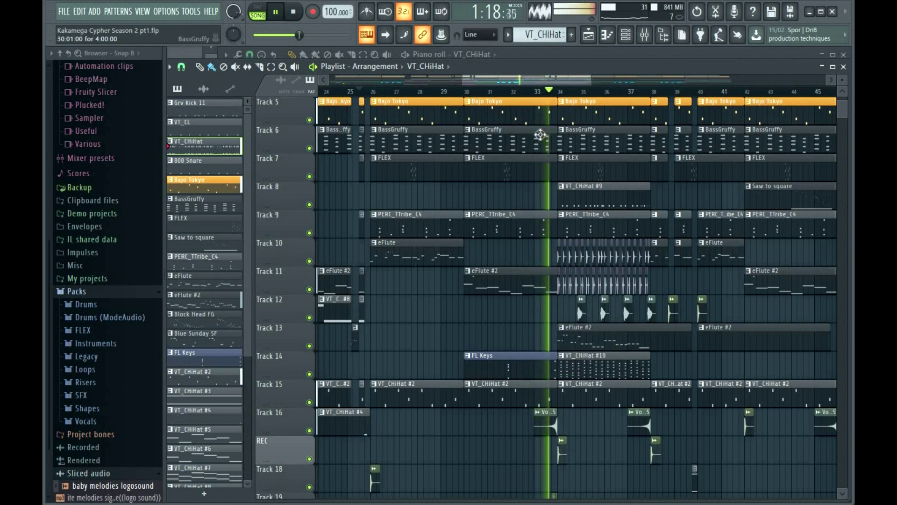
pyautogui.press('space')
# Step: Place the playback position at bar 34 and examine the clips layered across the tracks in that section
pyautogui.click(548, 93)
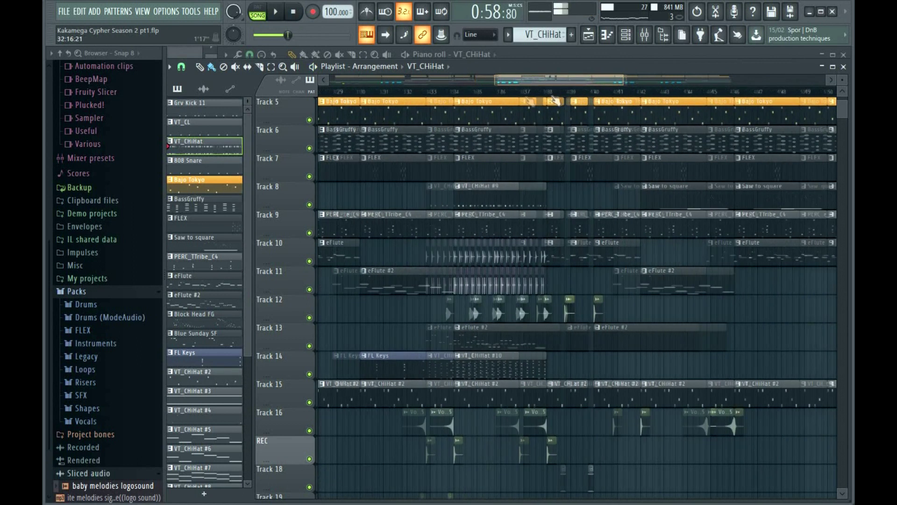
pyautogui.scroll(-1, 446, 168)
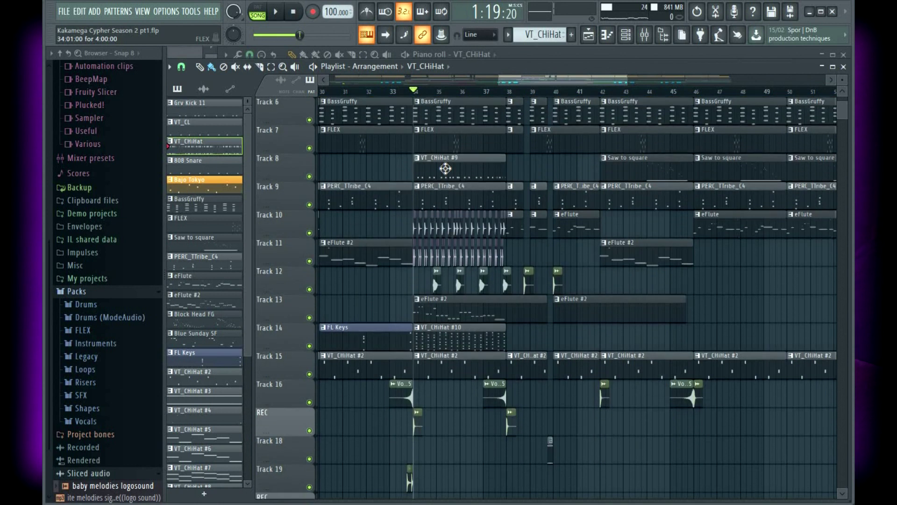
pyautogui.moveTo(498, 79); pyautogui.dragTo(478, 89)
pyautogui.hscroll(3, 538, 93)
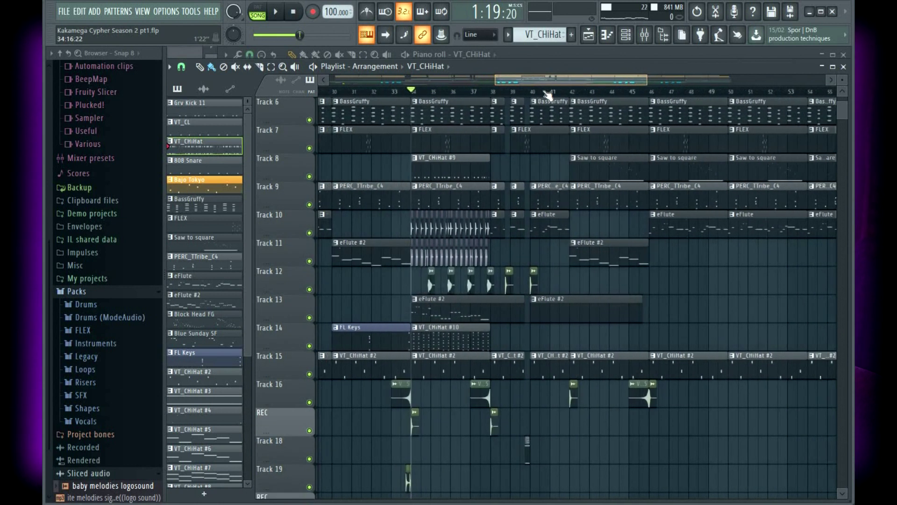
pyautogui.moveTo(577, 79); pyautogui.dragTo(562, 83)
pyautogui.scroll(-3, 516, 120)
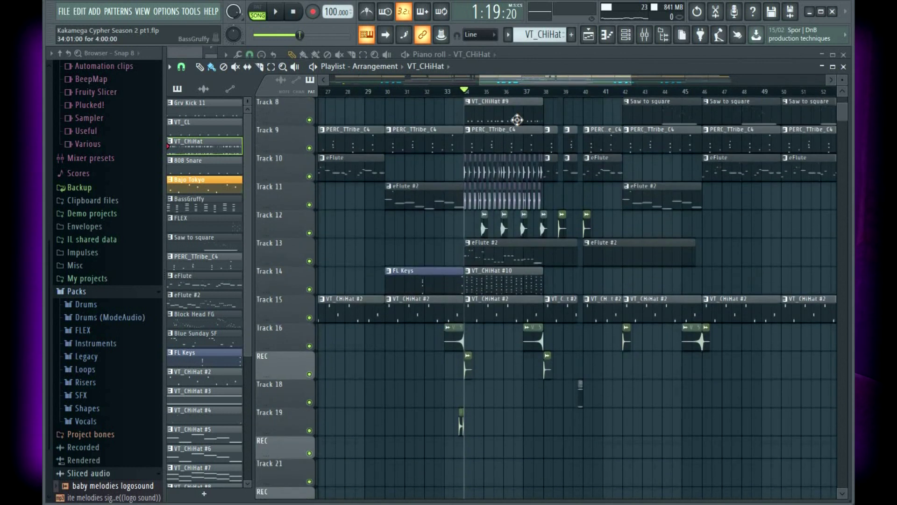
pyautogui.scroll(8, 520, 115)
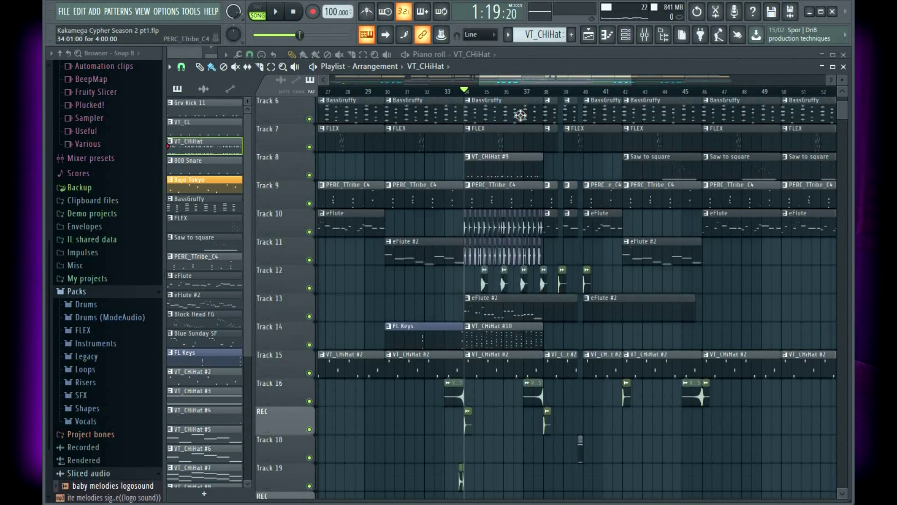
pyautogui.scroll(4, 479, 92)
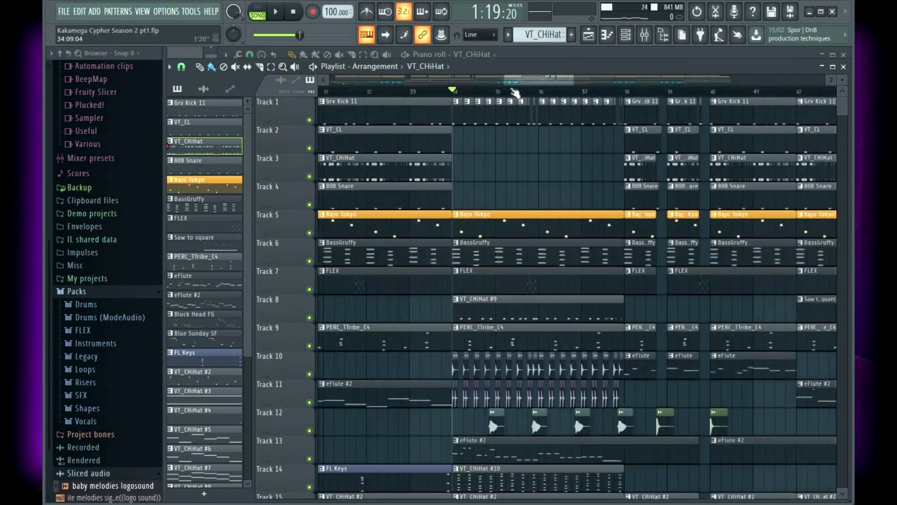
pyautogui.moveTo(574, 80); pyautogui.dragTo(610, 80)
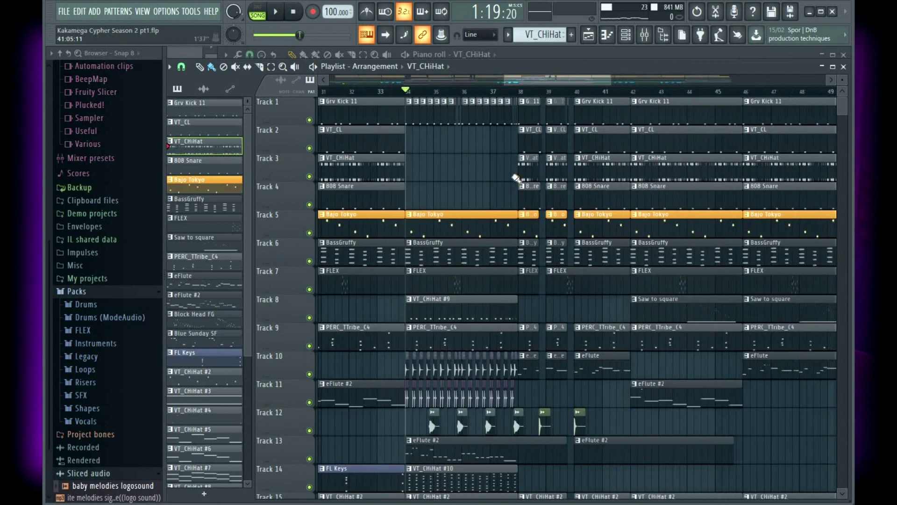
pyautogui.scroll(-6, 514, 183)
pyautogui.scroll(-1, 511, 187)
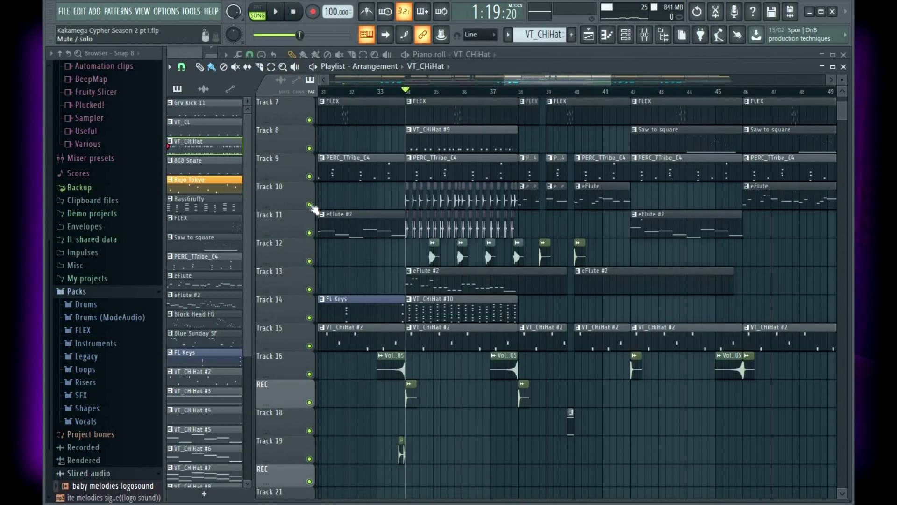
# Step: Solo Track 10, enable the Grv Kick 11 track with it, and compare their clips between bars 34 and 38
pyautogui.rightClick(310, 205)
pyautogui.scroll(4, 410, 94)
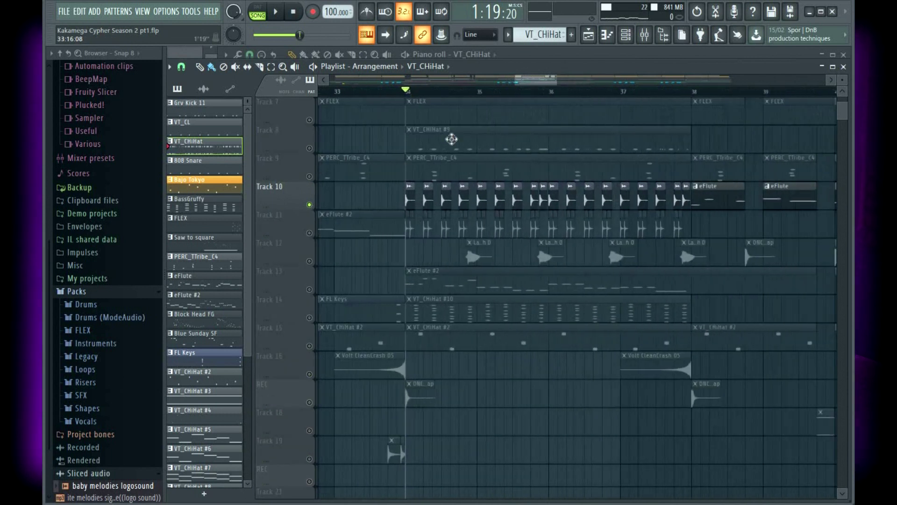
pyautogui.scroll(6, 458, 149)
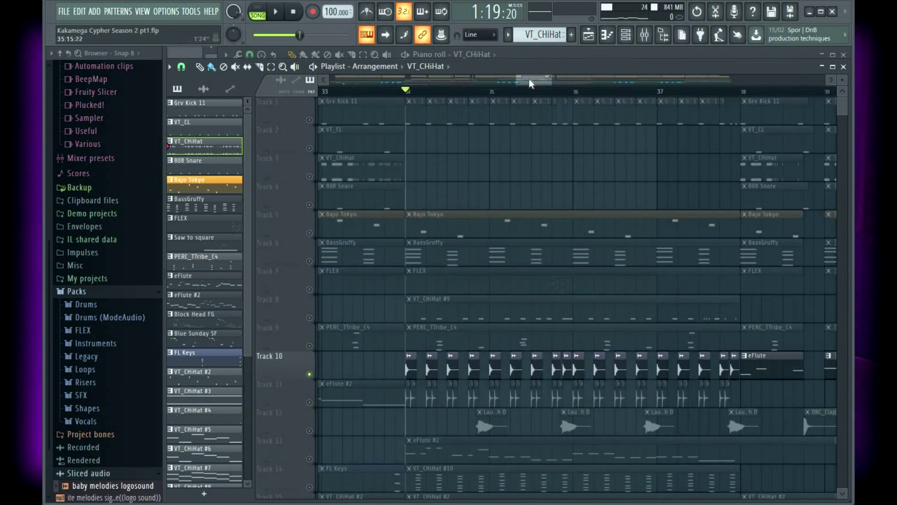
pyautogui.scroll(-1, 547, 75)
pyautogui.scroll(-2, 567, 82)
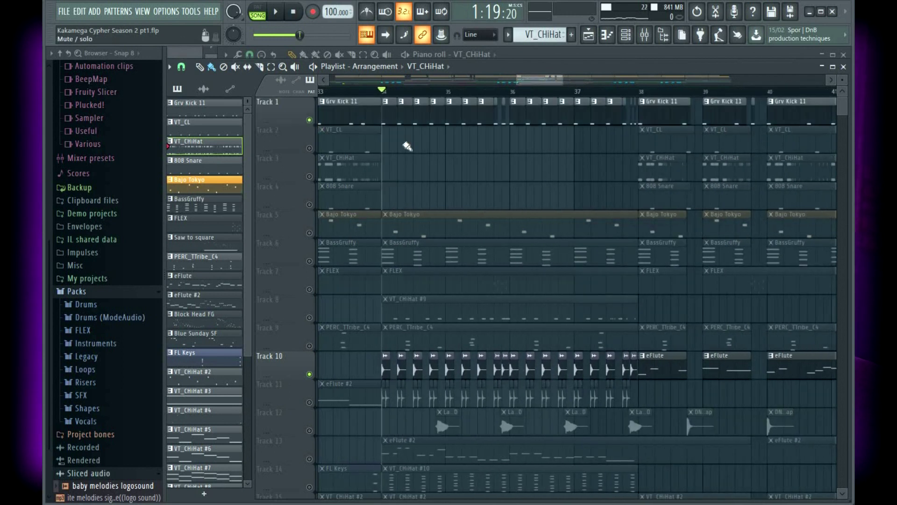
pyautogui.scroll(-6, 441, 155)
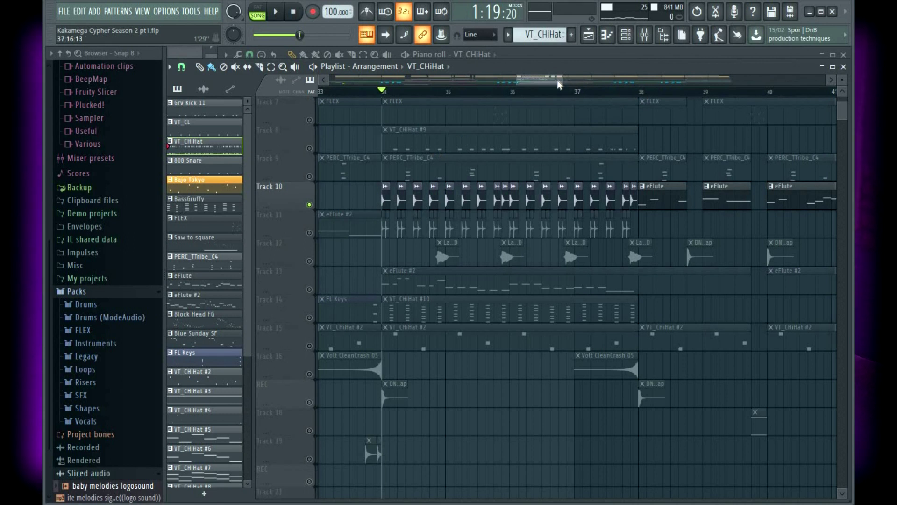
pyautogui.scroll(-3, 559, 80)
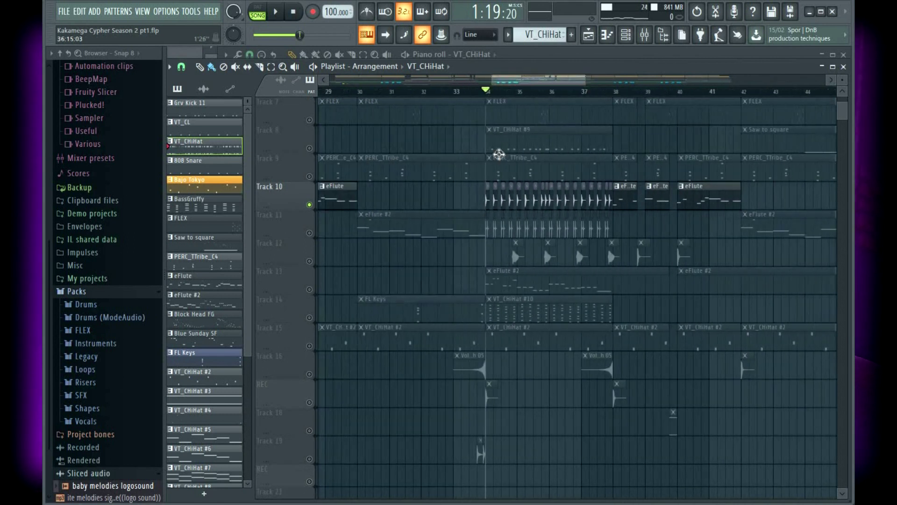
# Step: Play the soloed sample hits on Track 10 from bar 34
pyautogui.press('space')
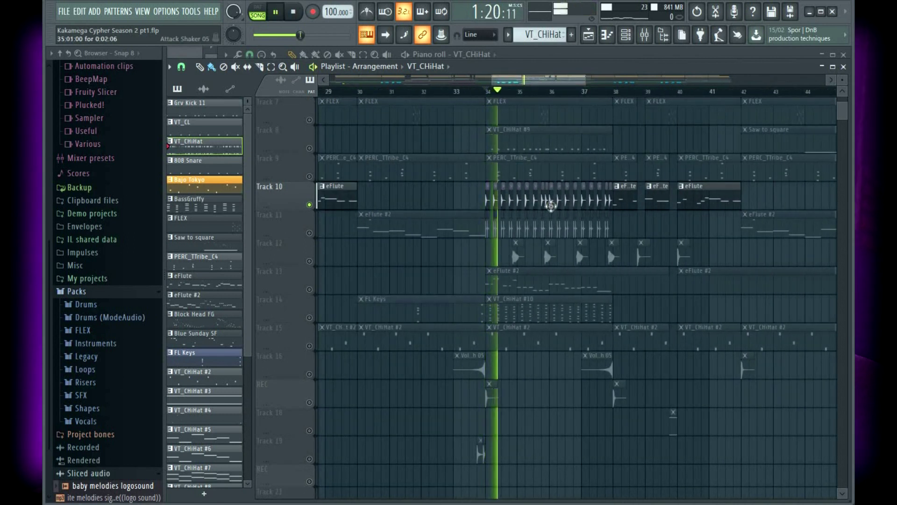
pyautogui.scroll(1, 522, 99)
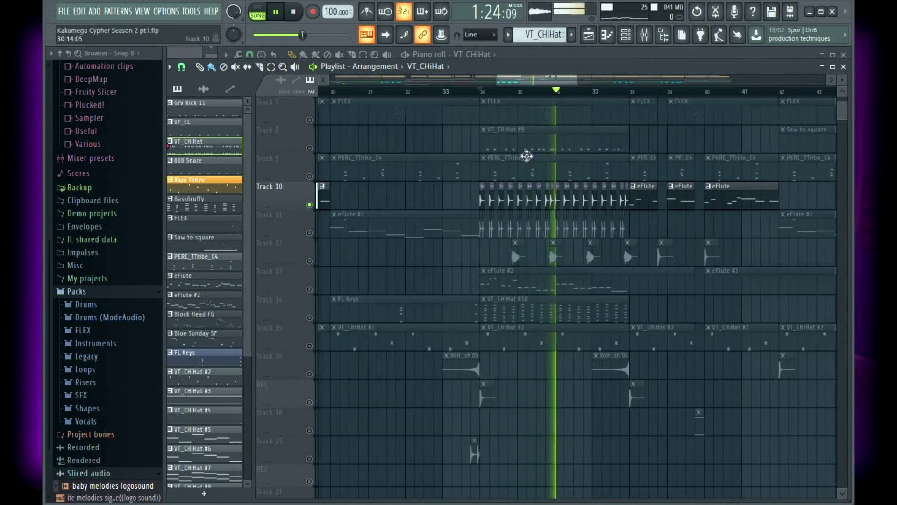
pyautogui.scroll(2, 494, 97)
pyautogui.scroll(2, 495, 98)
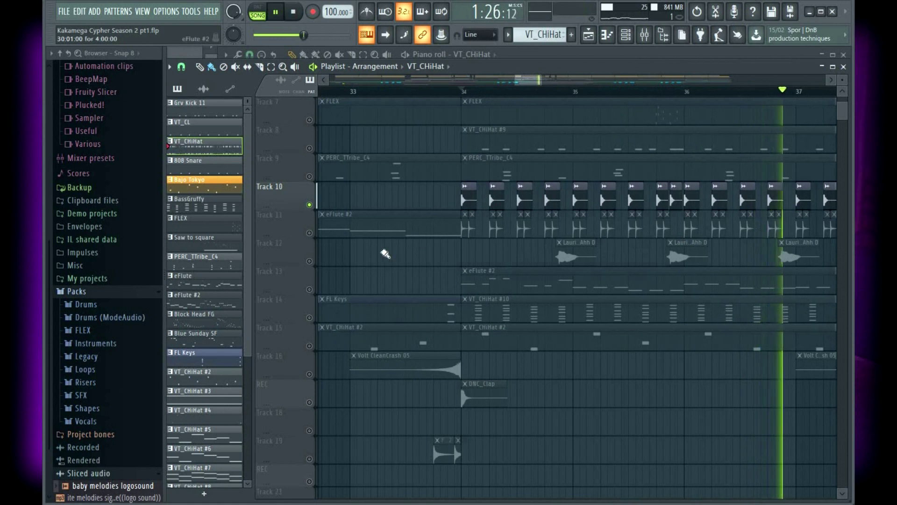
# Step: Enable Track 11 alongside the soloed Track 10 and stop playback
pyautogui.click(309, 233)
pyautogui.press('space')
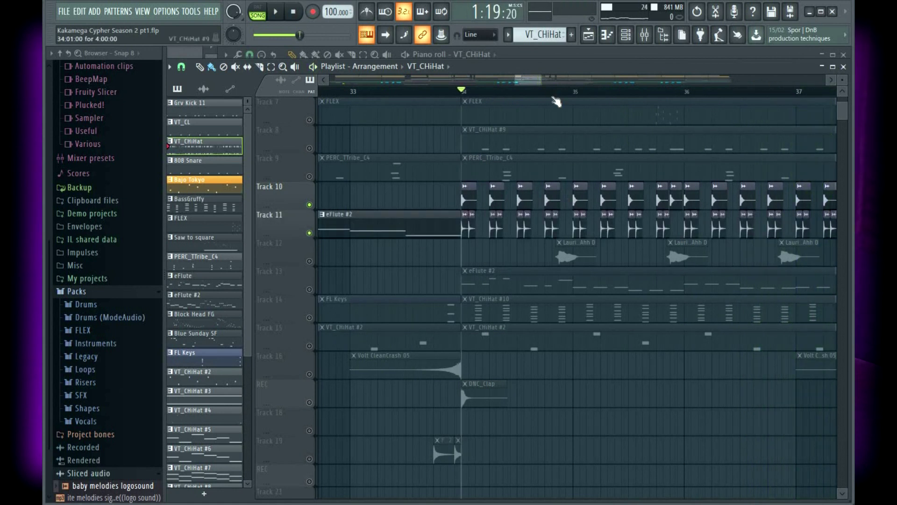
# Step: Enable Track 12 alongside the soloed Tracks 10 and 11 and play the three together from bar 34
pyautogui.scroll(-2, 541, 76)
pyautogui.press('space')
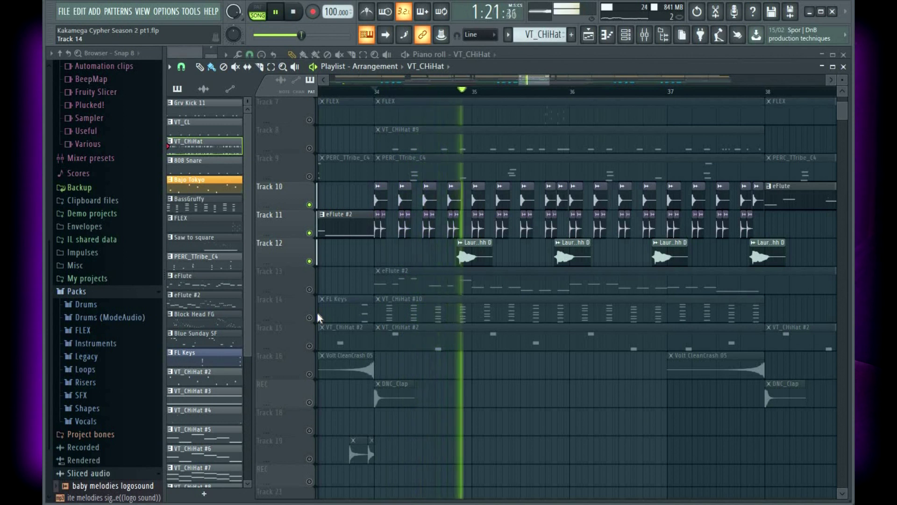
pyautogui.press('space')
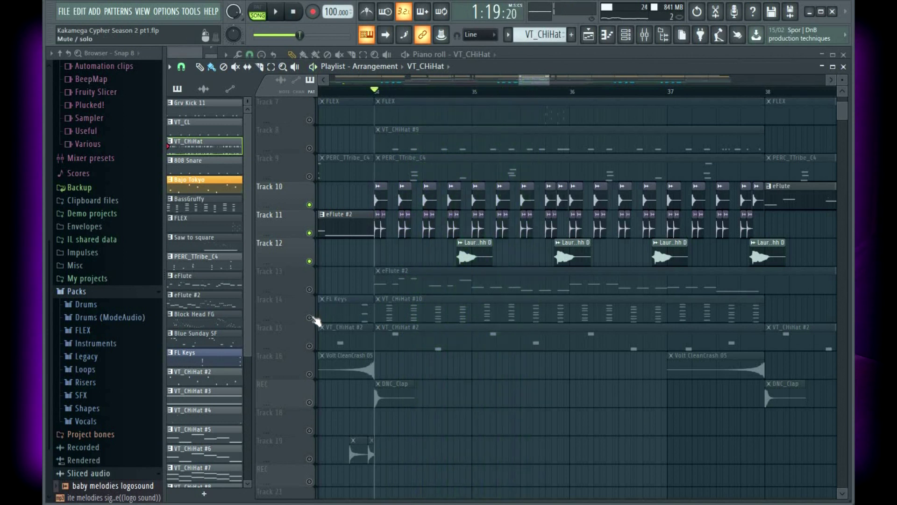
# Step: Add Track 14's VT_CHiHat #10 clip to the enabled tracks, play them from bar 34, and turn all tracks back on
pyautogui.click(310, 319)
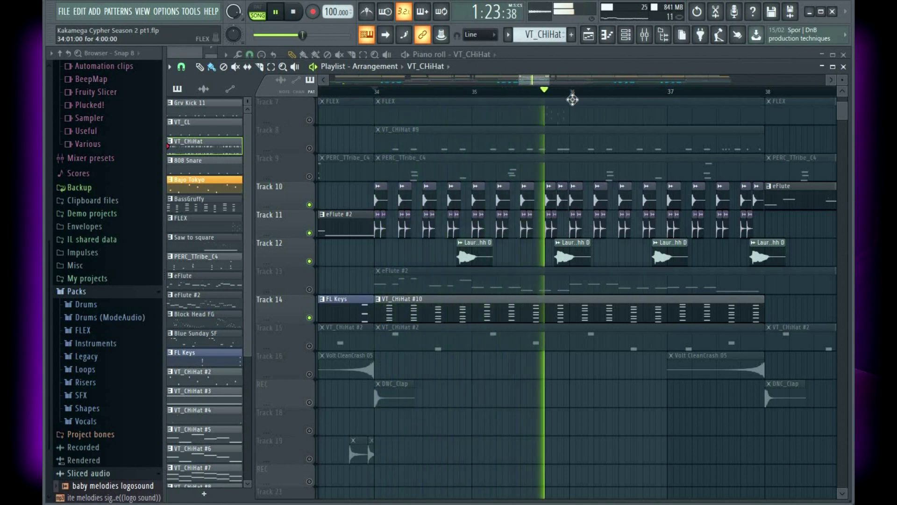
pyautogui.moveTo(567, 87); pyautogui.dragTo(571, 87)
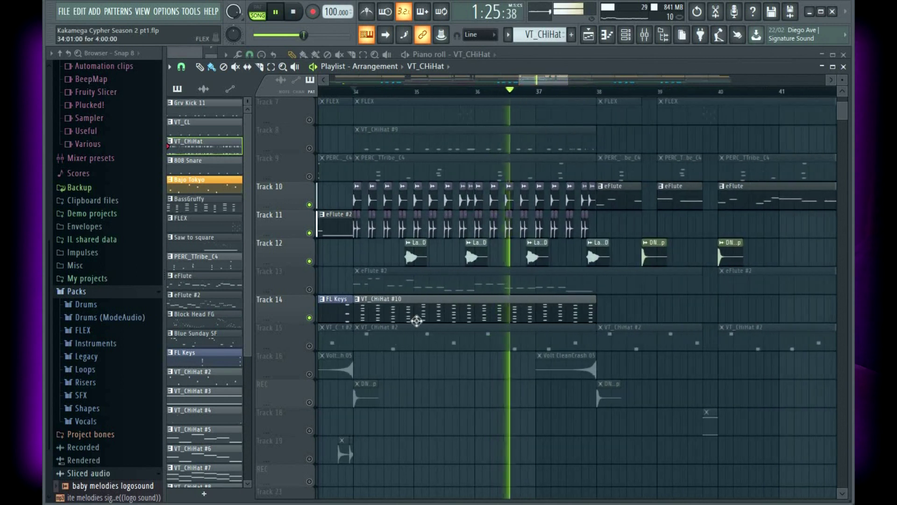
pyautogui.press('space')
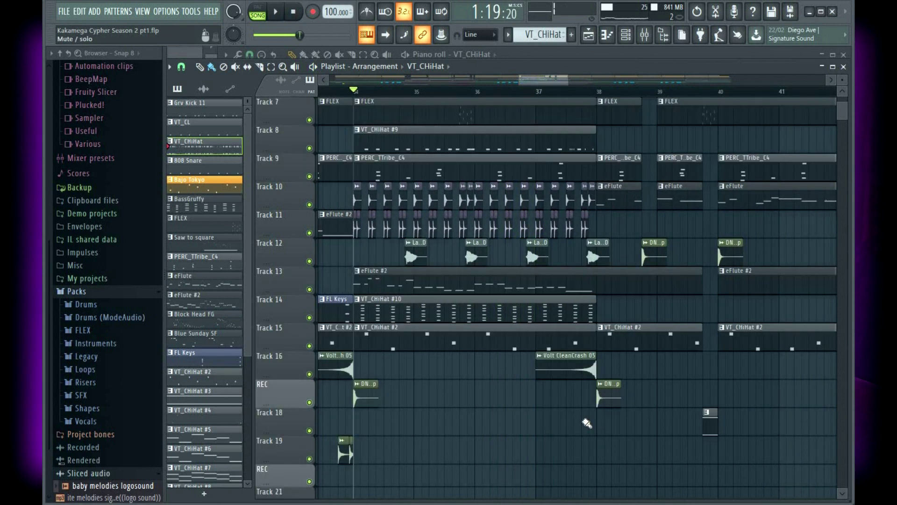
# Step: Mute the 18-56-52 and 19-04-56 vocal recording tracks and play the full beat from bar 34
pyautogui.scroll(-5, 435, 381)
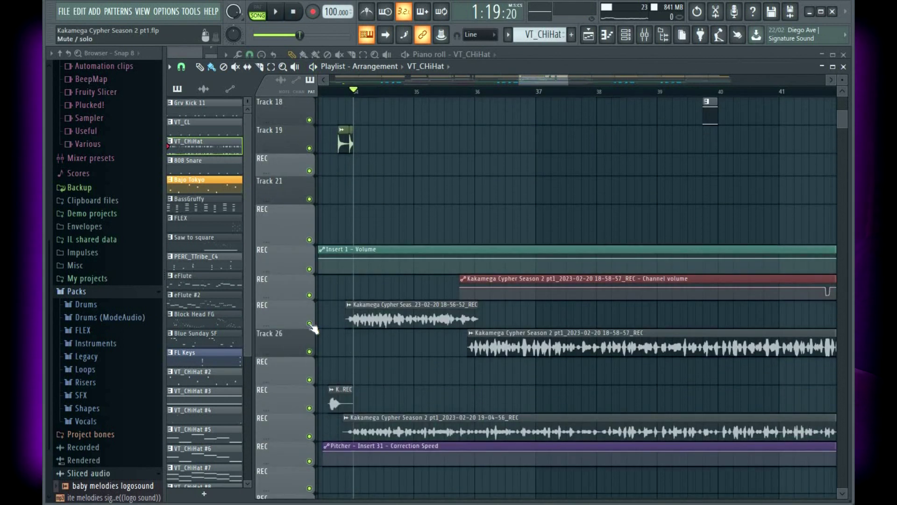
pyautogui.press('space')
pyautogui.scroll(3, 507, 347)
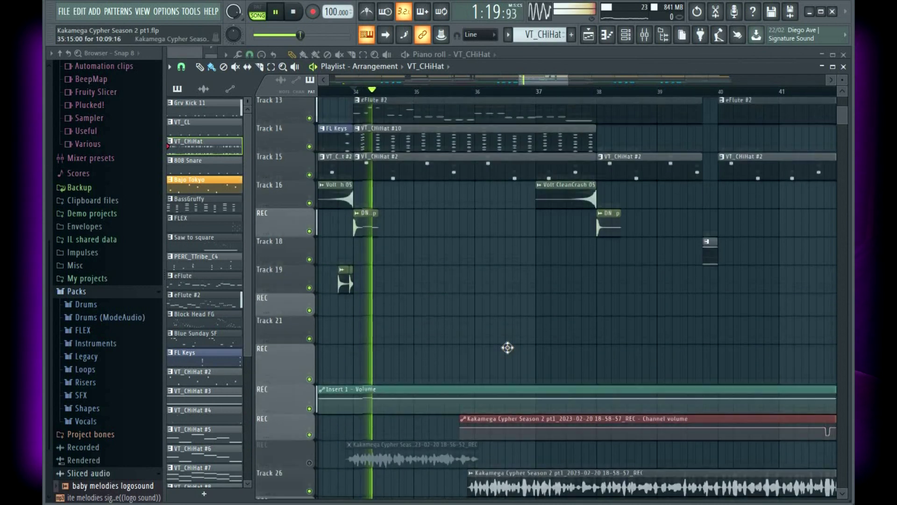
pyautogui.scroll(-5, 508, 347)
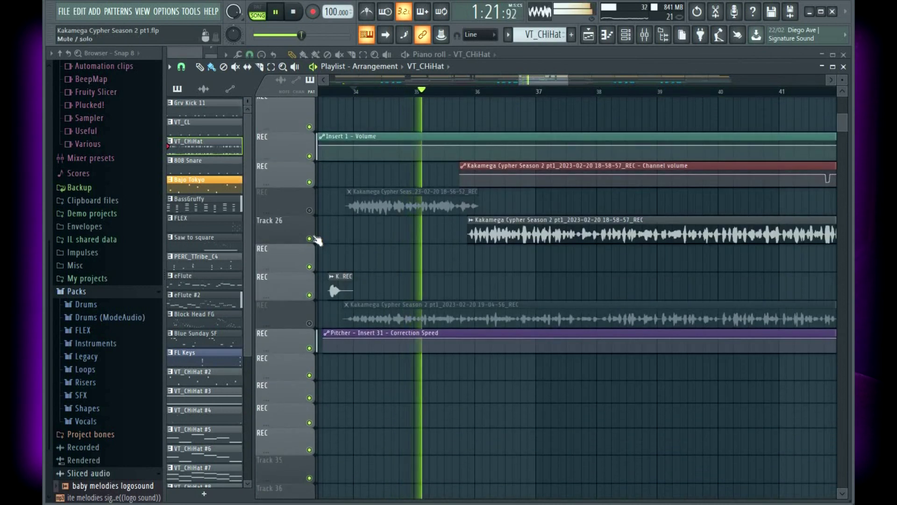
pyautogui.scroll(1, 476, 270)
pyautogui.scroll(7, 477, 270)
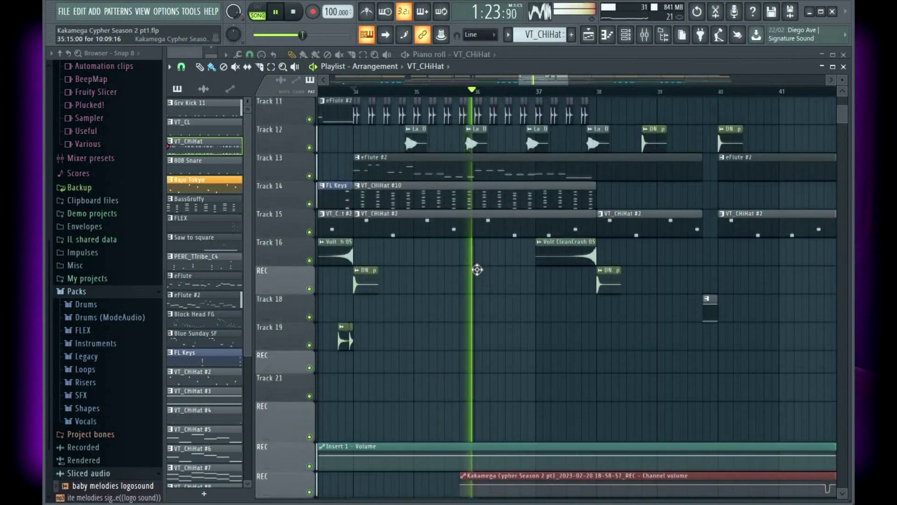
pyautogui.scroll(3, 477, 269)
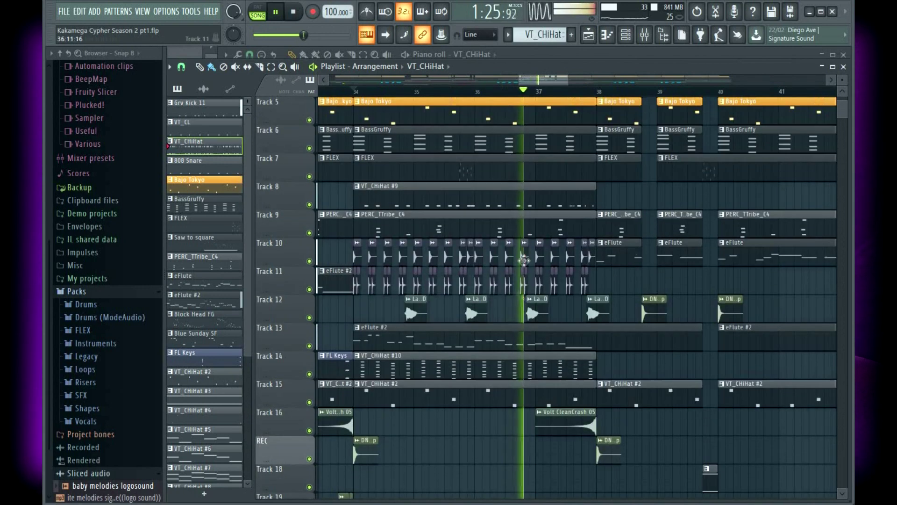
pyautogui.moveTo(565, 81); pyautogui.dragTo(589, 81)
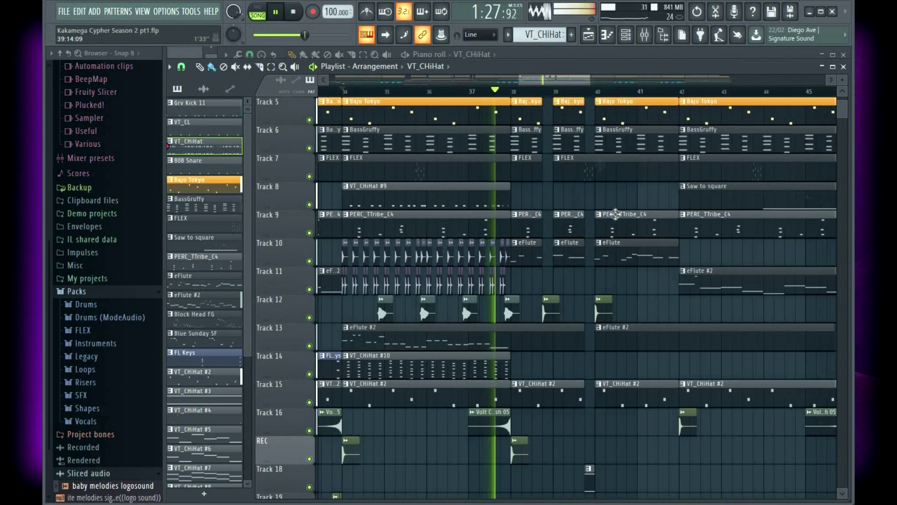
pyautogui.press('space')
# Step: Play the full mix again from bar 34 with the 18-56-52 vocal recording track unmuted
pyautogui.scroll(-1, 563, 245)
pyautogui.scroll(-3, 564, 246)
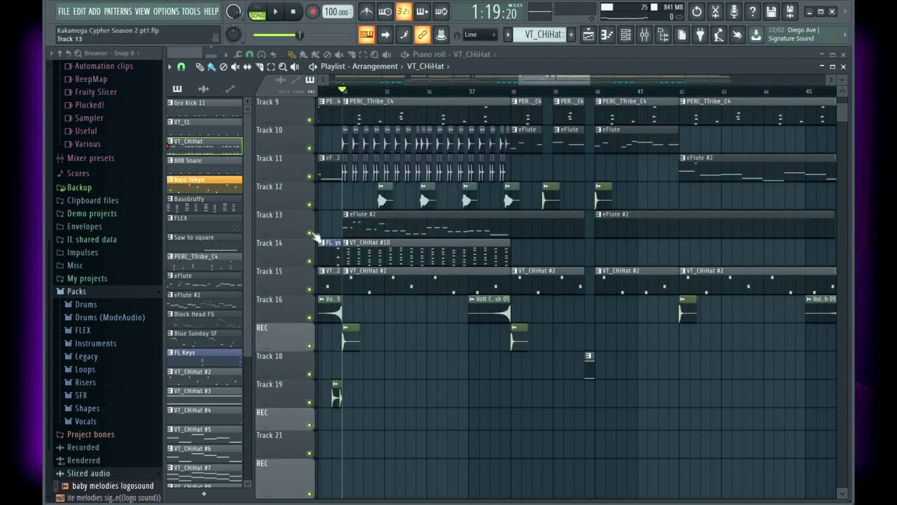
pyautogui.press('space')
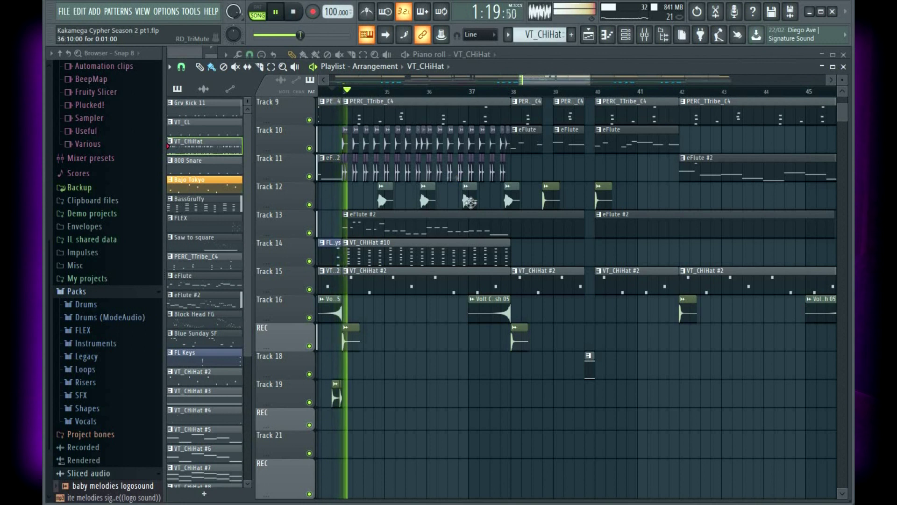
pyautogui.scroll(-5, 483, 213)
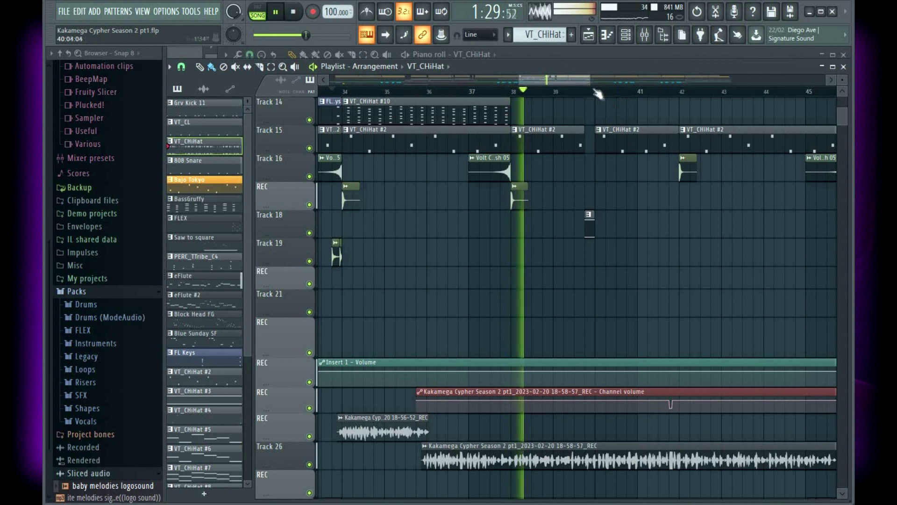
# Step: Place the playback position at bar 62, solo Track 18, and play its VT_CHiHat #11 clips
pyautogui.moveTo(589, 80); pyautogui.dragTo(628, 87)
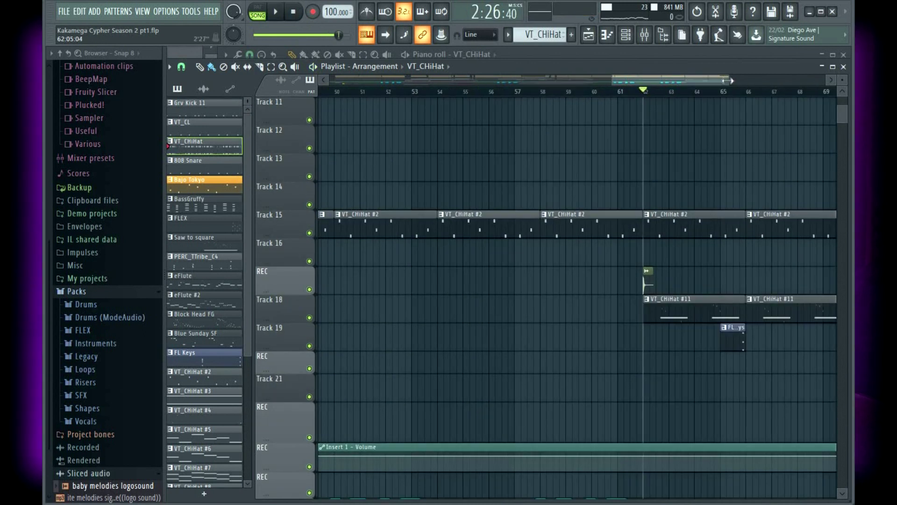
pyautogui.moveTo(726, 81); pyautogui.dragTo(765, 80)
pyautogui.scroll(-4, 666, 154)
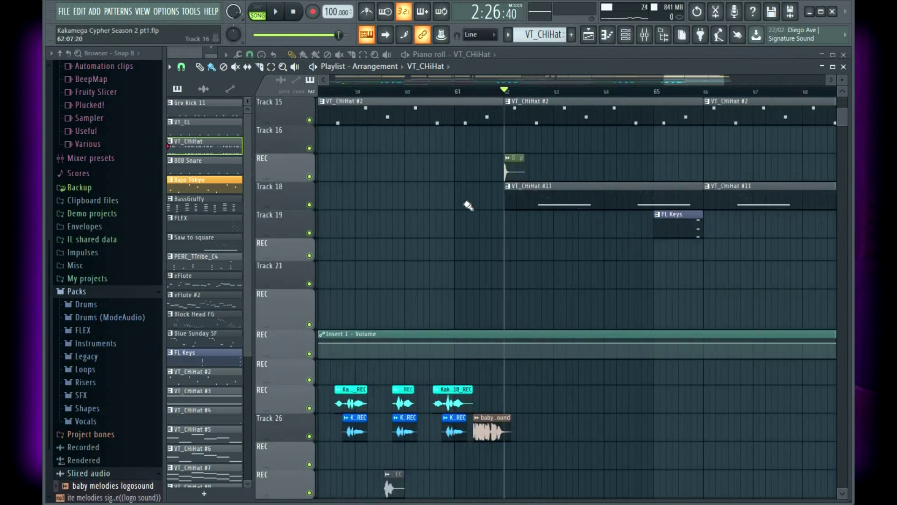
pyautogui.scroll(3, 536, 92)
pyautogui.press('space')
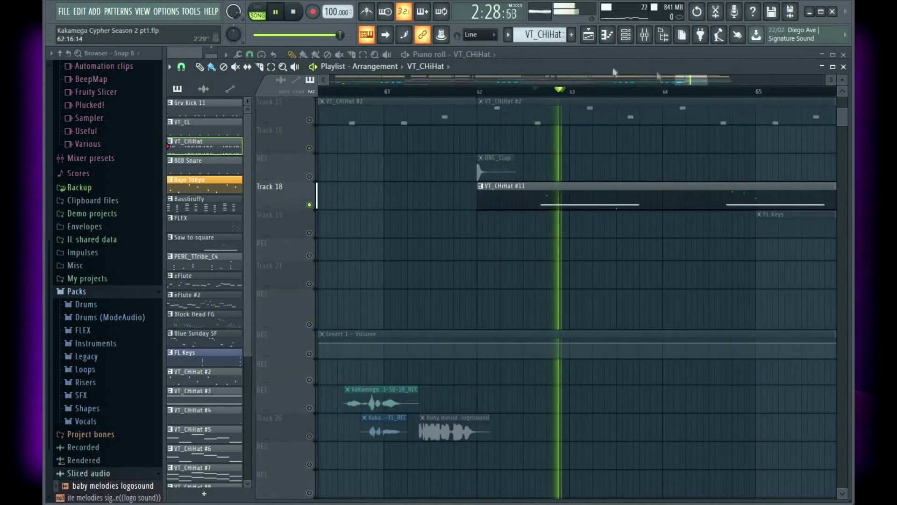
pyautogui.moveTo(703, 82); pyautogui.dragTo(754, 81)
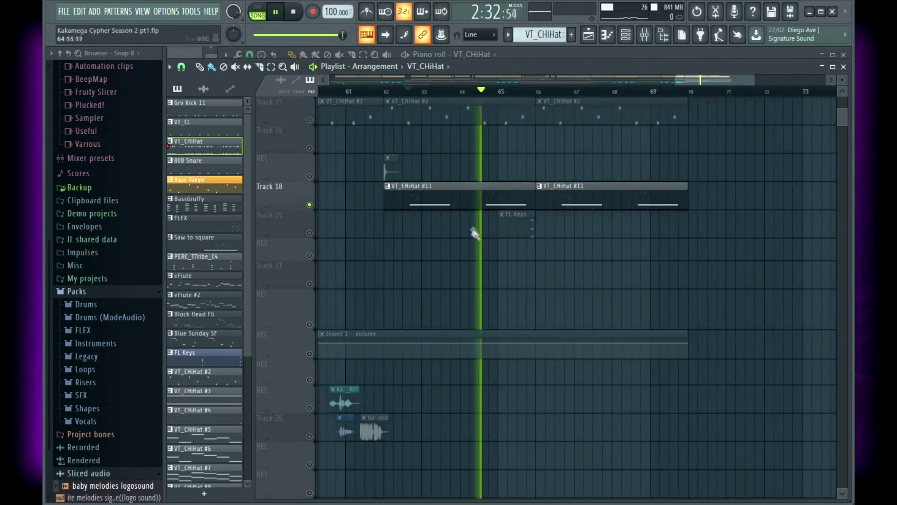
# Step: Unsolo Track 18, play all tracks through the end of the arrangement, and stop playback
pyautogui.rightClick(309, 205)
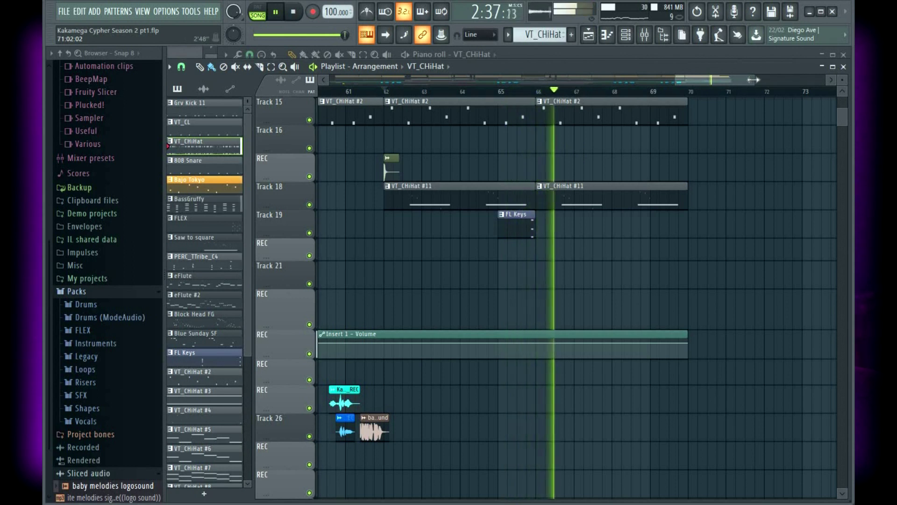
pyautogui.moveTo(751, 81); pyautogui.dragTo(804, 81)
pyautogui.scroll(5, 713, 120)
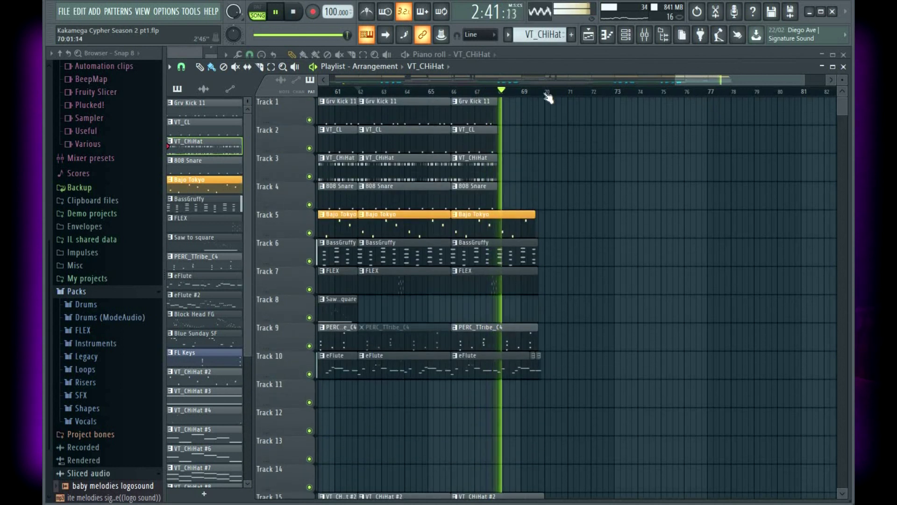
pyautogui.scroll(3, 553, 91)
pyautogui.moveTo(727, 77); pyautogui.dragTo(729, 78)
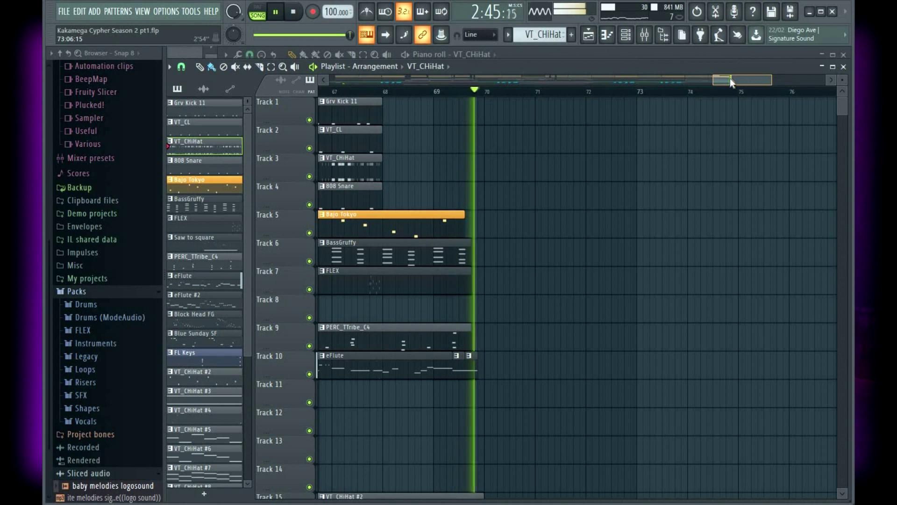
pyautogui.press('space')
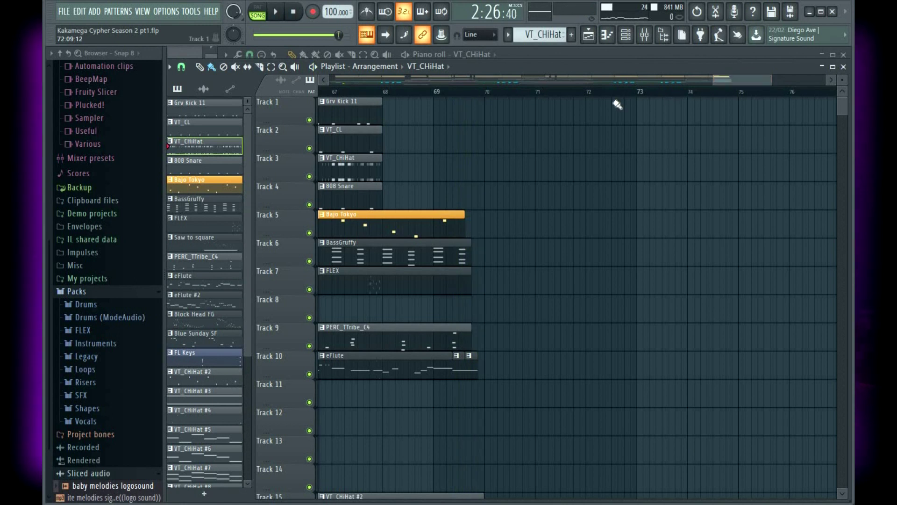
# Step: Survey the clip layout across the whole arrangement through to its ending
pyautogui.scroll(-5, 706, 81)
pyautogui.moveTo(542, 73); pyautogui.dragTo(620, 95)
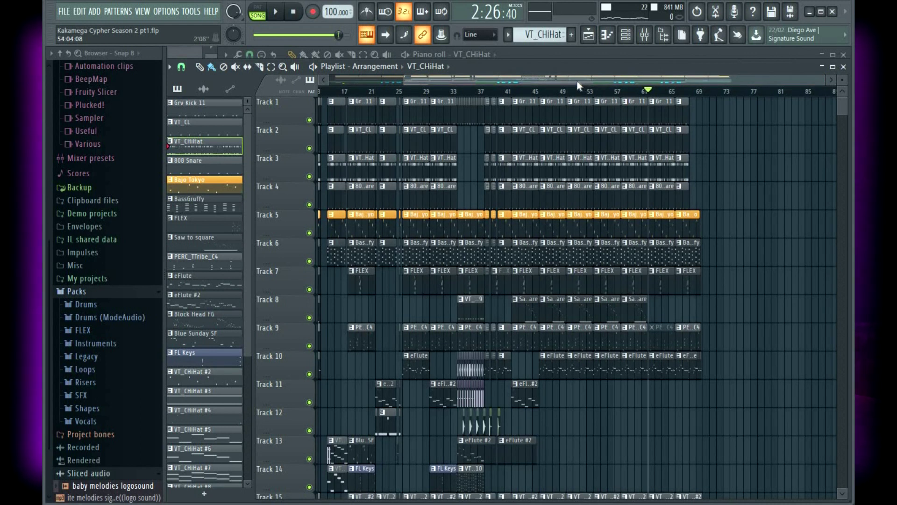
pyautogui.moveTo(587, 79); pyautogui.dragTo(689, 83)
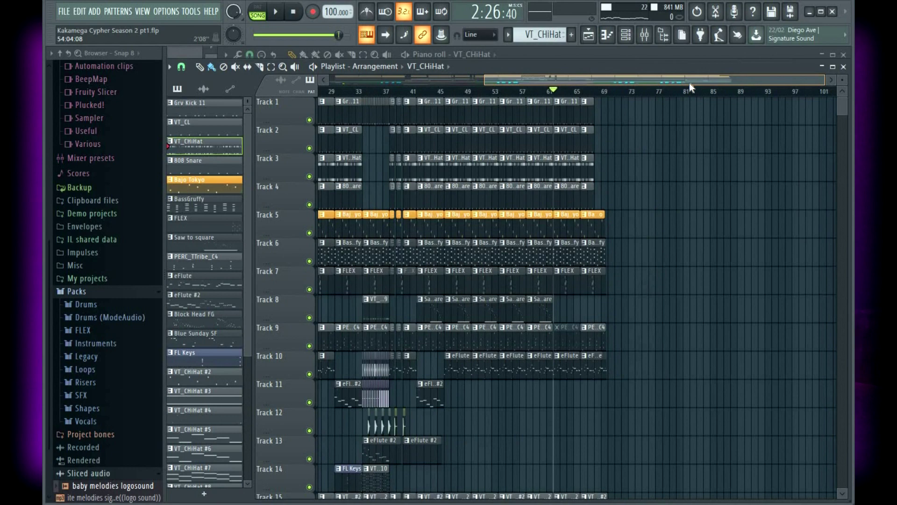